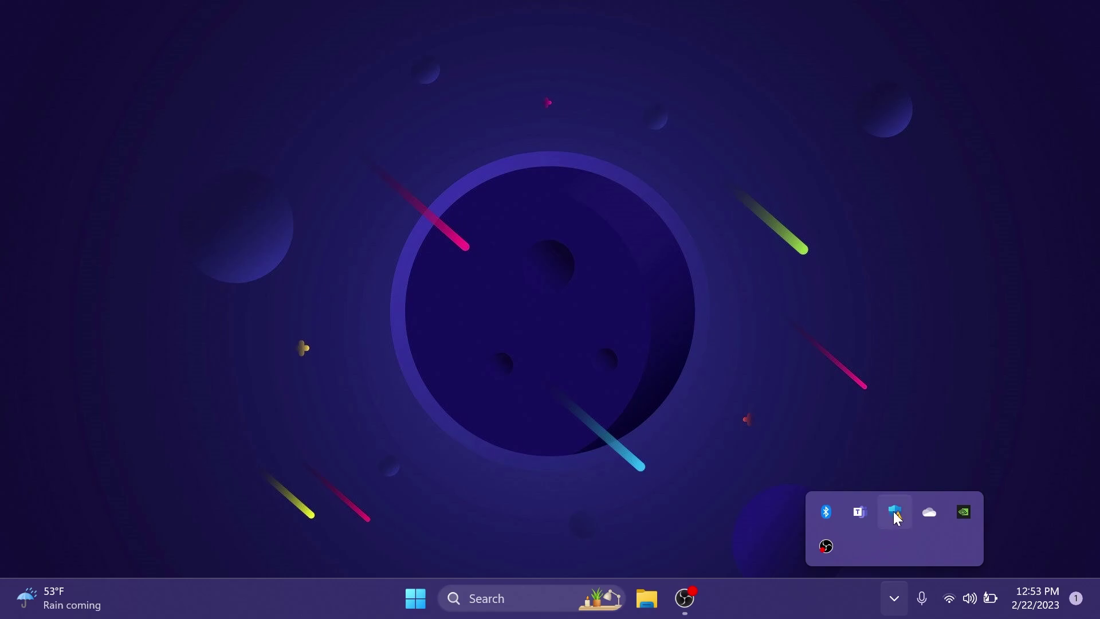
- Move the security icon past OneDrive in the tray overflow, then search This PC for 'sys'
{"action": "left_click_drag", "start_coordinate": [893, 510], "coordinate": [889, 593]}
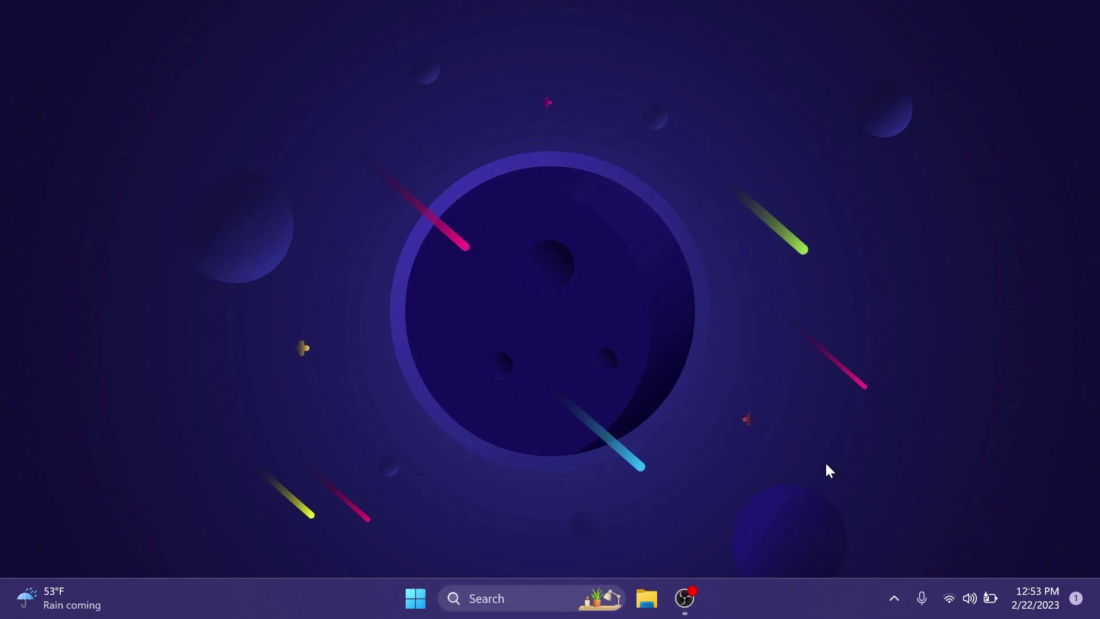
{"action": "key", "text": "super+e"}
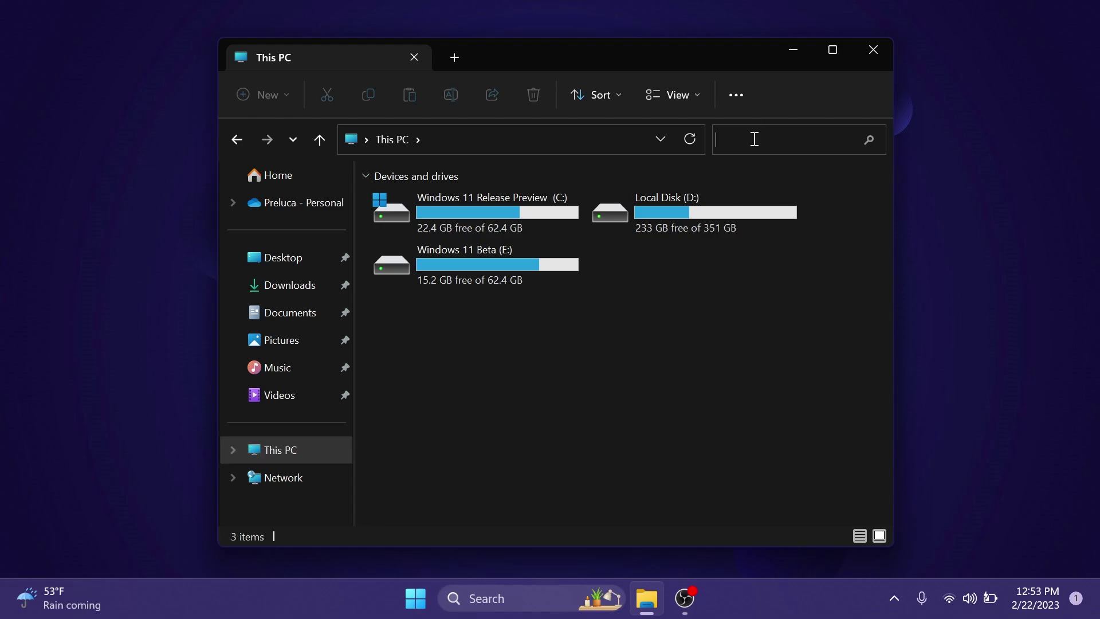
{"action": "type", "text": "sys"}
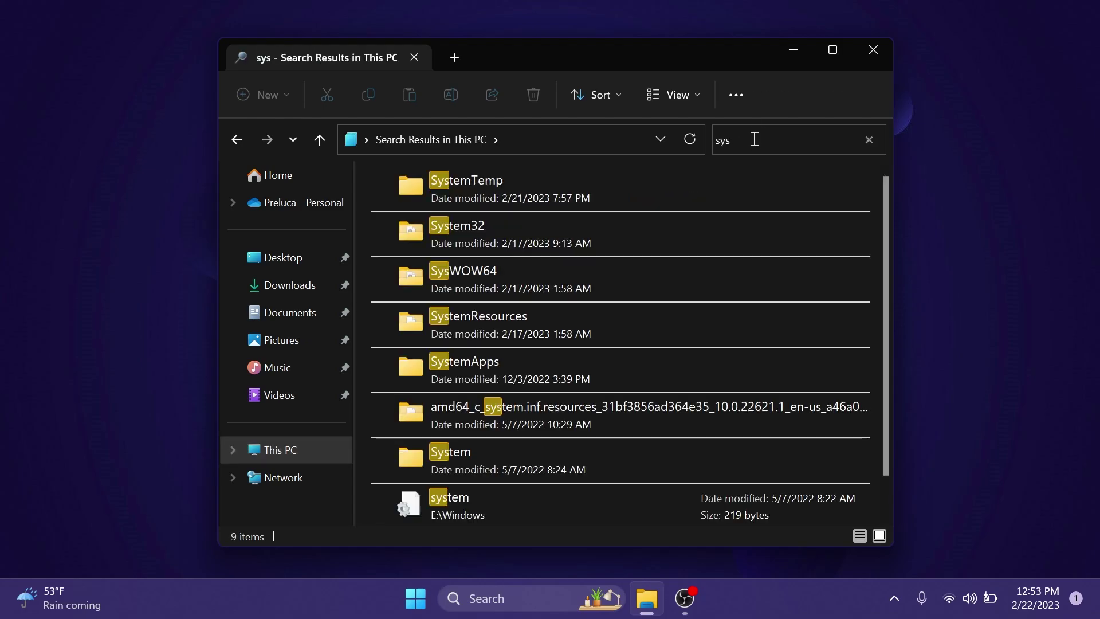
- Close File Explorer and browse the Energy recommendations list under Power & battery
{"action": "left_click", "coordinate": [877, 53]}
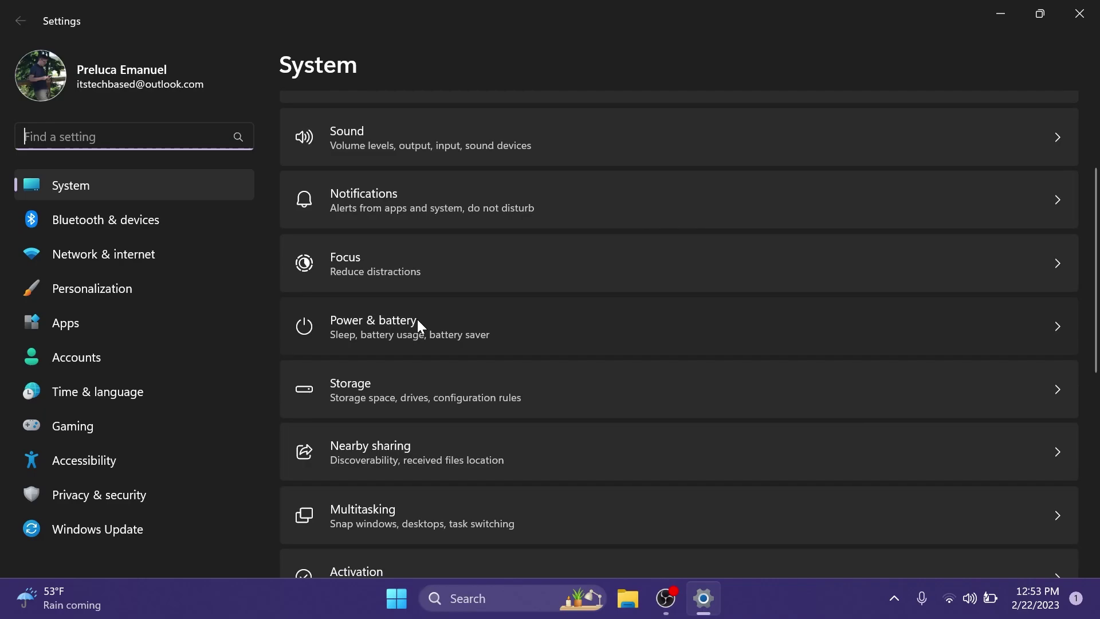
{"action": "left_click", "coordinate": [417, 318]}
{"action": "left_click", "coordinate": [449, 285]}
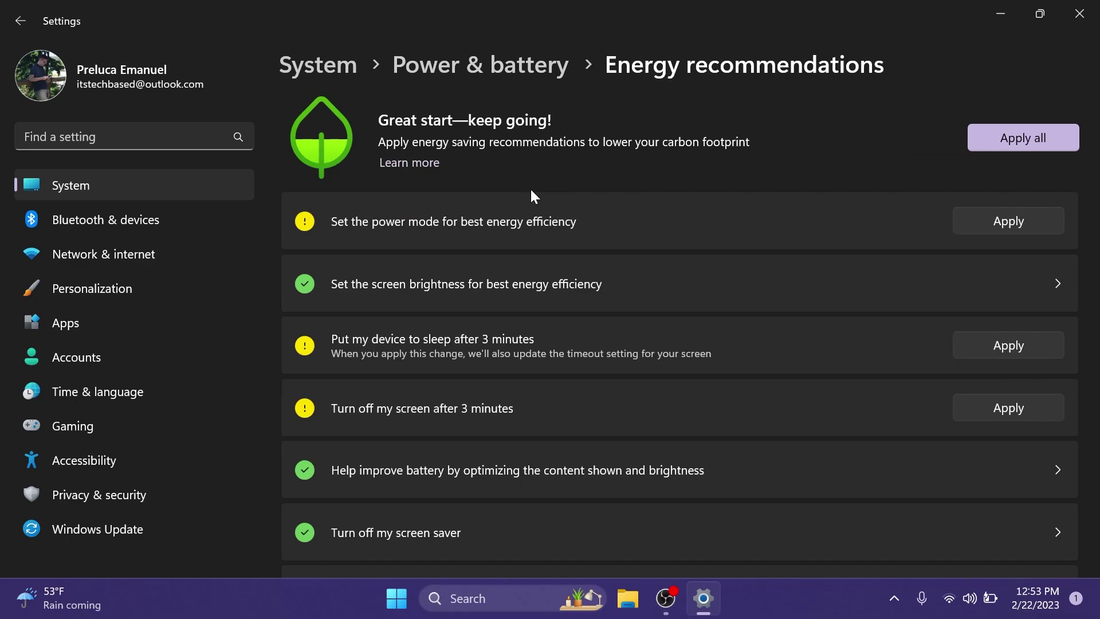
{"action": "scroll", "coordinate": [531, 189], "scroll_direction": "down", "scroll_amount": 3}
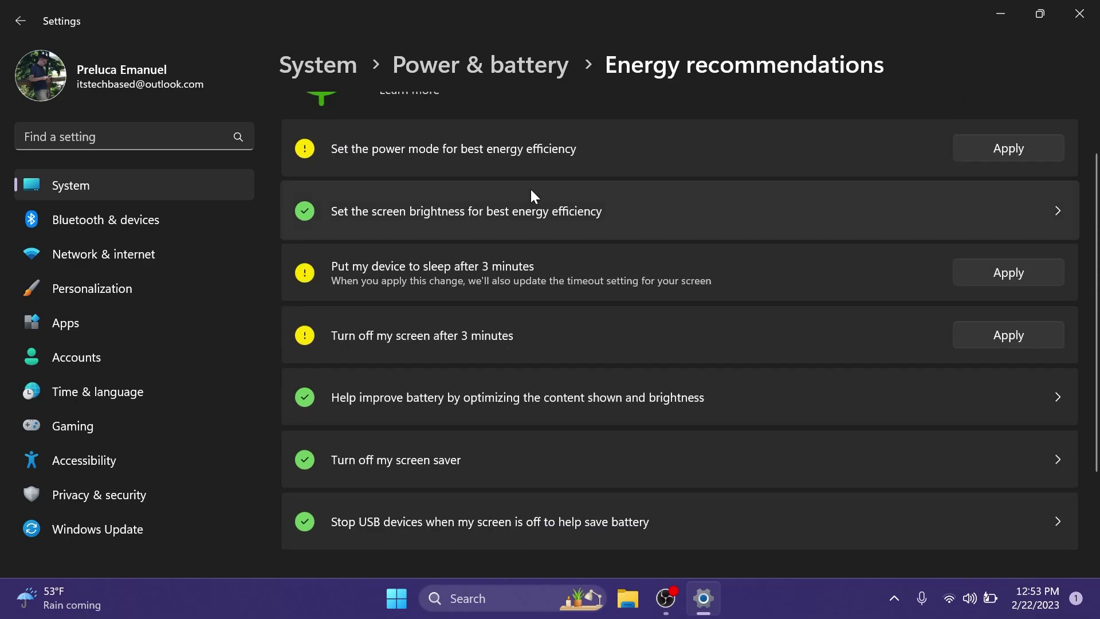
{"action": "scroll", "coordinate": [530, 189], "scroll_direction": "up", "scroll_amount": 1}
{"action": "scroll", "coordinate": [531, 197], "scroll_direction": "up", "scroll_amount": 1}
{"action": "scroll", "coordinate": [508, 226], "scroll_direction": "down", "scroll_amount": 1}
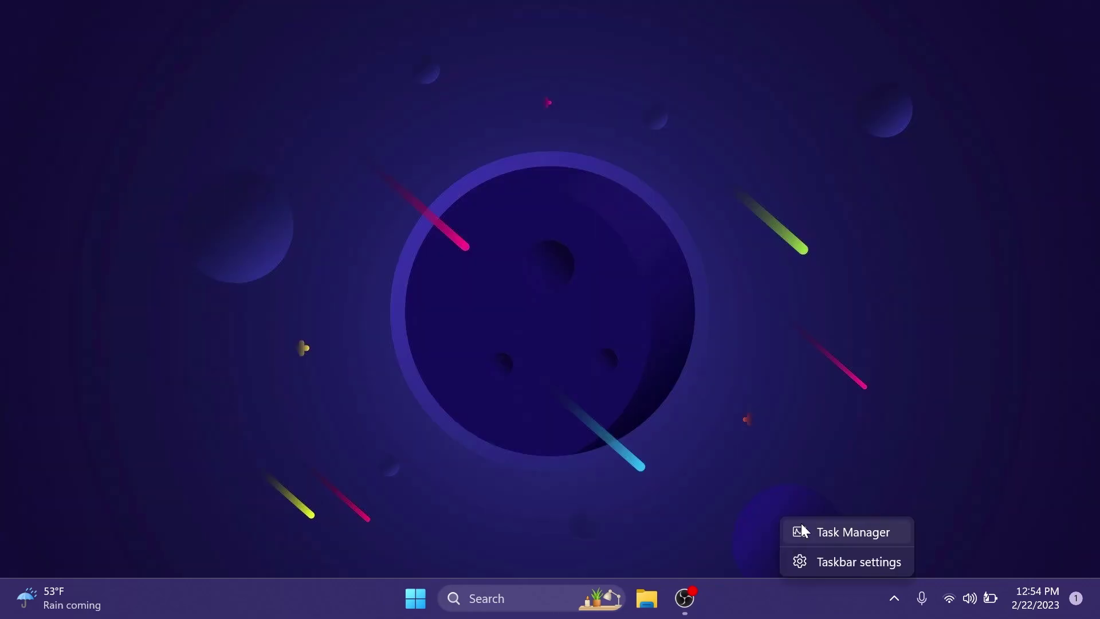
- Launch Task Manager from the taskbar, move its window higher, and show the Processes page
{"action": "left_click", "coordinate": [825, 528]}
{"action": "left_click_drag", "start_coordinate": [581, 86], "coordinate": [591, 49]}
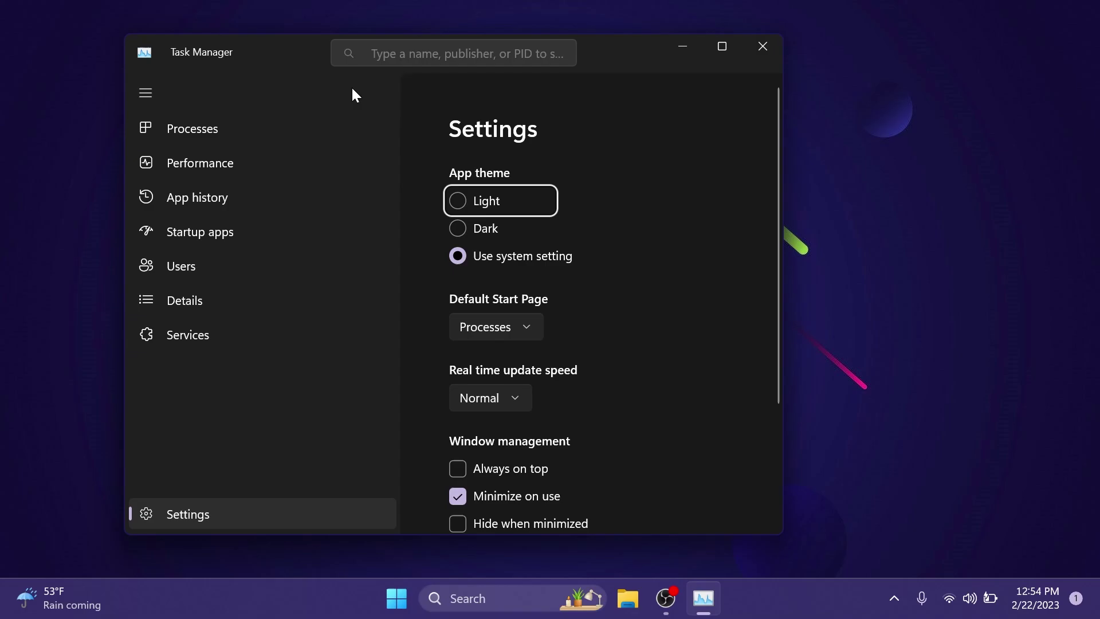
{"action": "left_click", "coordinate": [145, 92]}
{"action": "scroll", "coordinate": [304, 201], "scroll_direction": "down", "scroll_amount": 1}
{"action": "scroll", "coordinate": [405, 204], "scroll_direction": "up", "scroll_amount": 3}
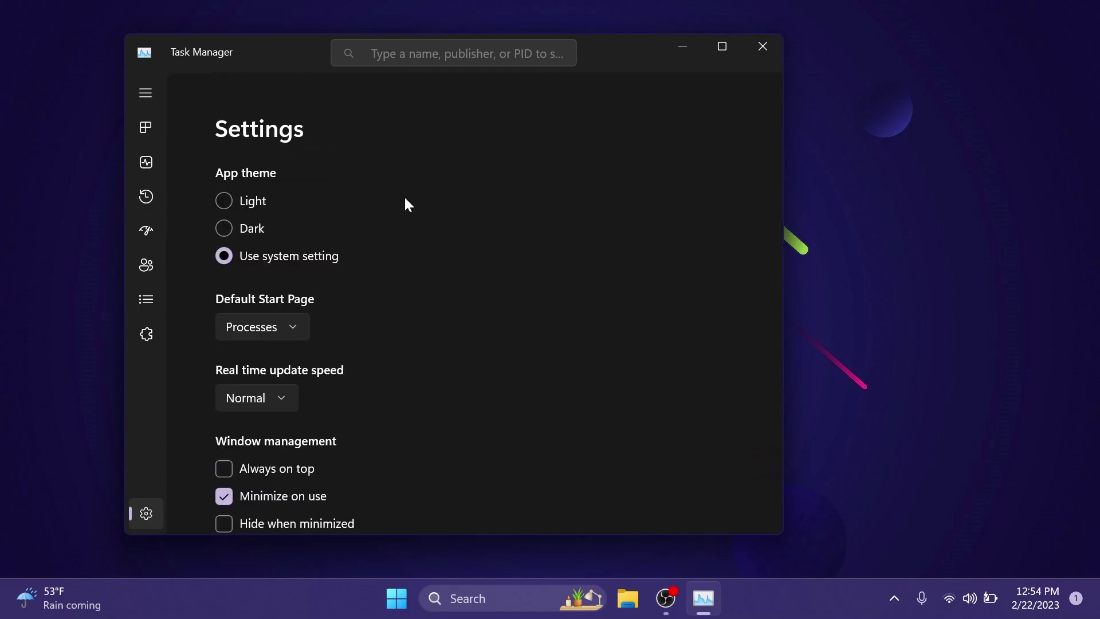
{"action": "scroll", "coordinate": [405, 204], "scroll_direction": "down", "scroll_amount": 3}
{"action": "left_click", "coordinate": [146, 126]}
{"action": "left_click", "coordinate": [146, 93]}
{"action": "left_click", "coordinate": [146, 93]}
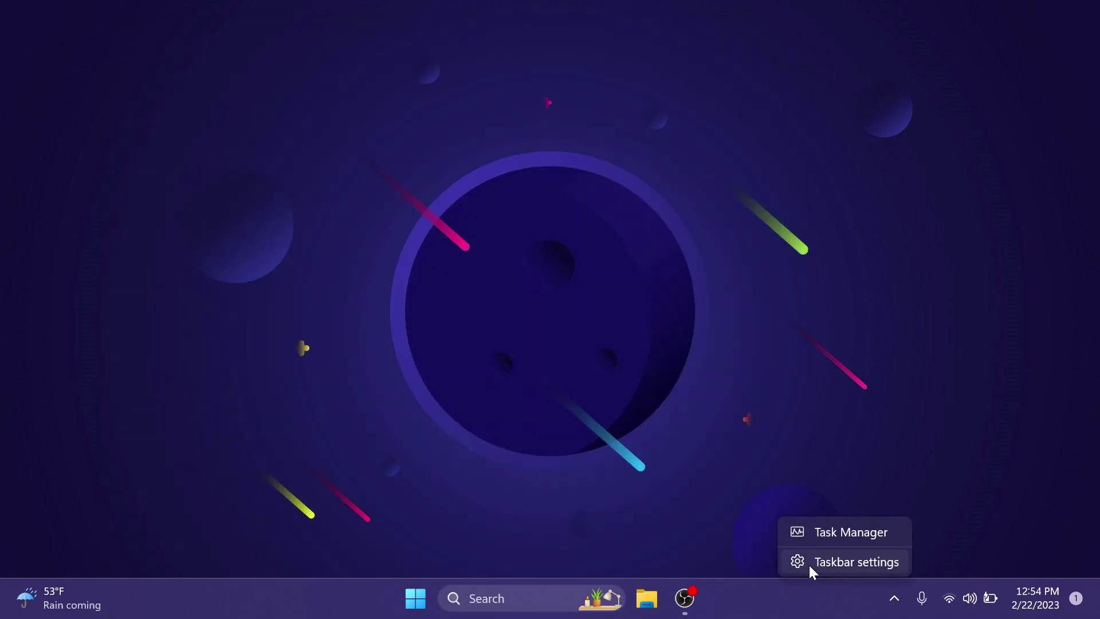
- View the Touch keyboard icon dropdown in Taskbar settings, close Settings, and open Quick Settings
{"action": "left_click", "coordinate": [809, 563]}
{"action": "scroll", "coordinate": [696, 408], "scroll_direction": "down", "scroll_amount": 2}
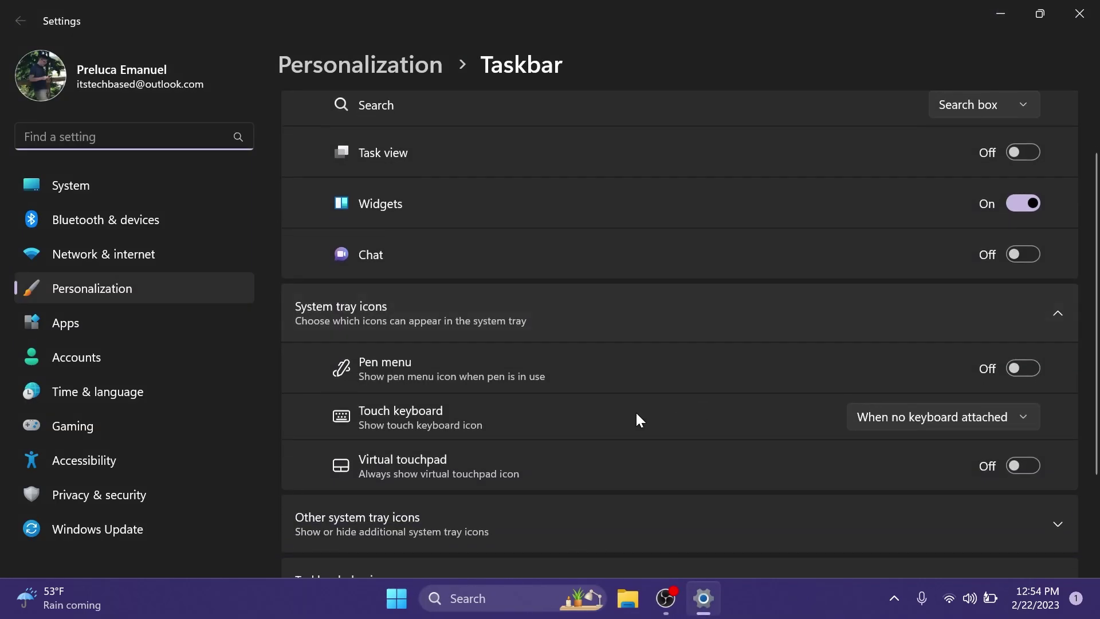
{"action": "left_click", "coordinate": [925, 424]}
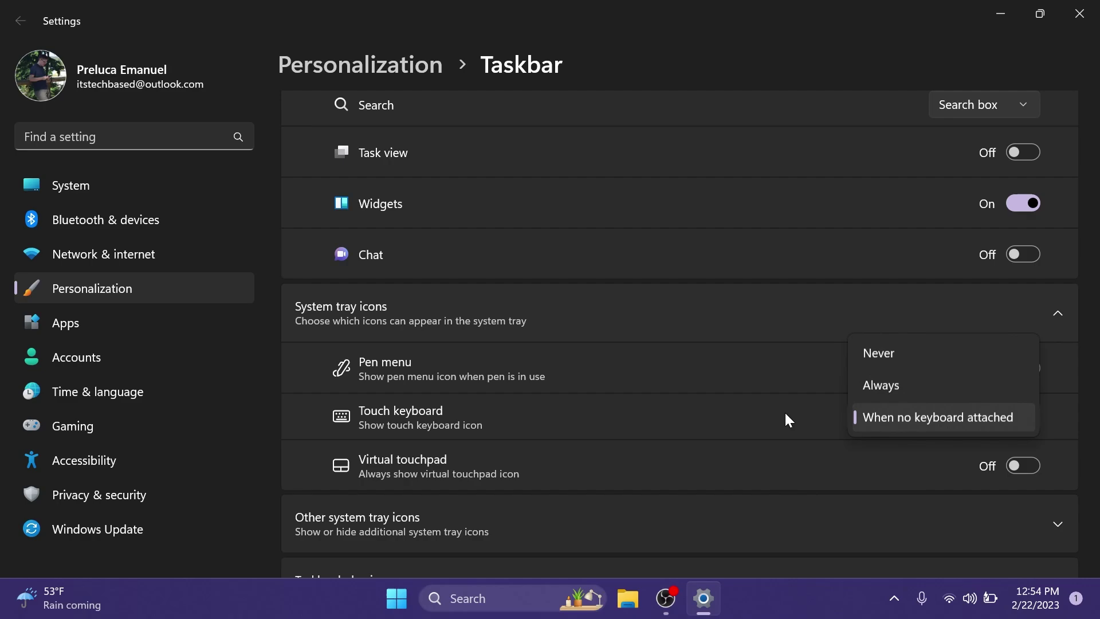
{"action": "left_click", "coordinate": [1080, 13]}
{"action": "key", "text": "super+a"}
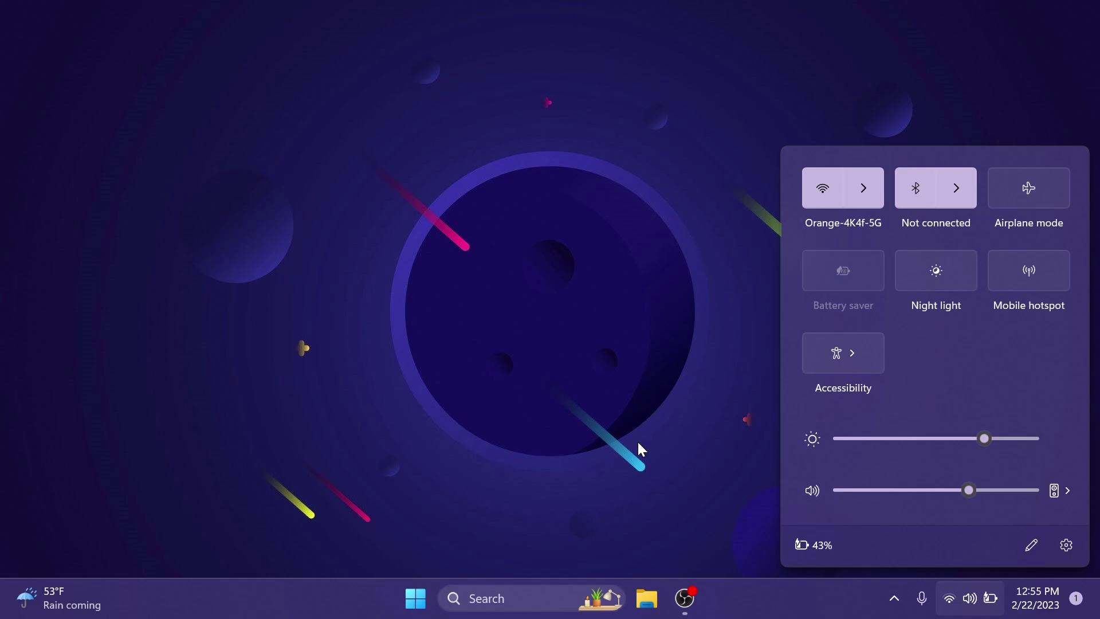
- Search 'quick' for Quick Assist, dismiss it, then search 'fil' to find File Explorer
{"action": "key", "text": "super+s"}
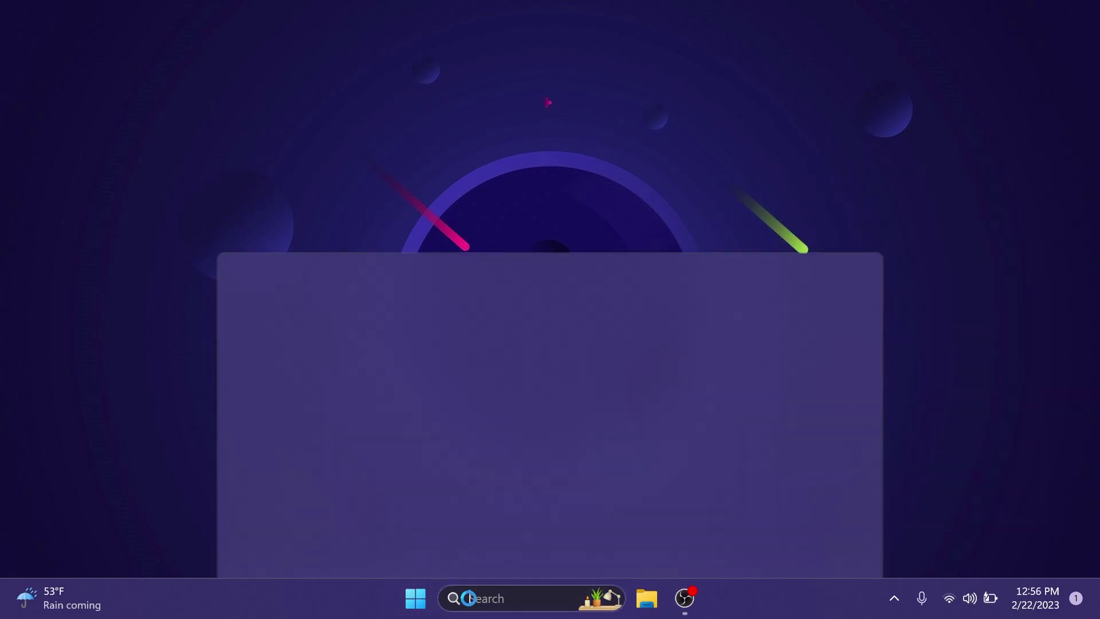
{"action": "type", "text": "quick"}
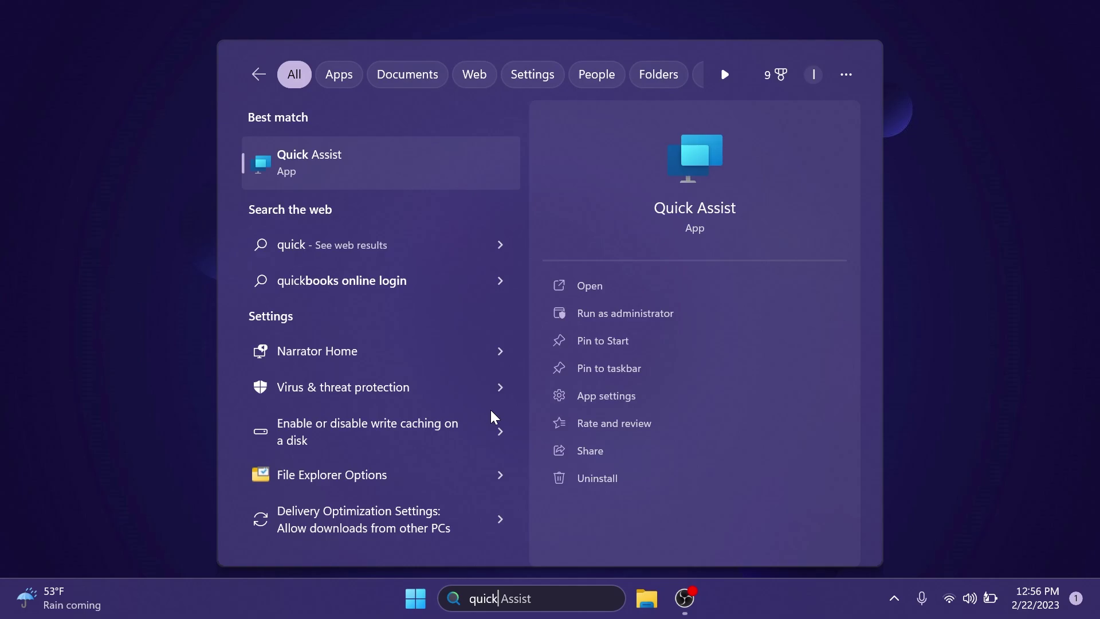
{"action": "key", "text": "Escape"}
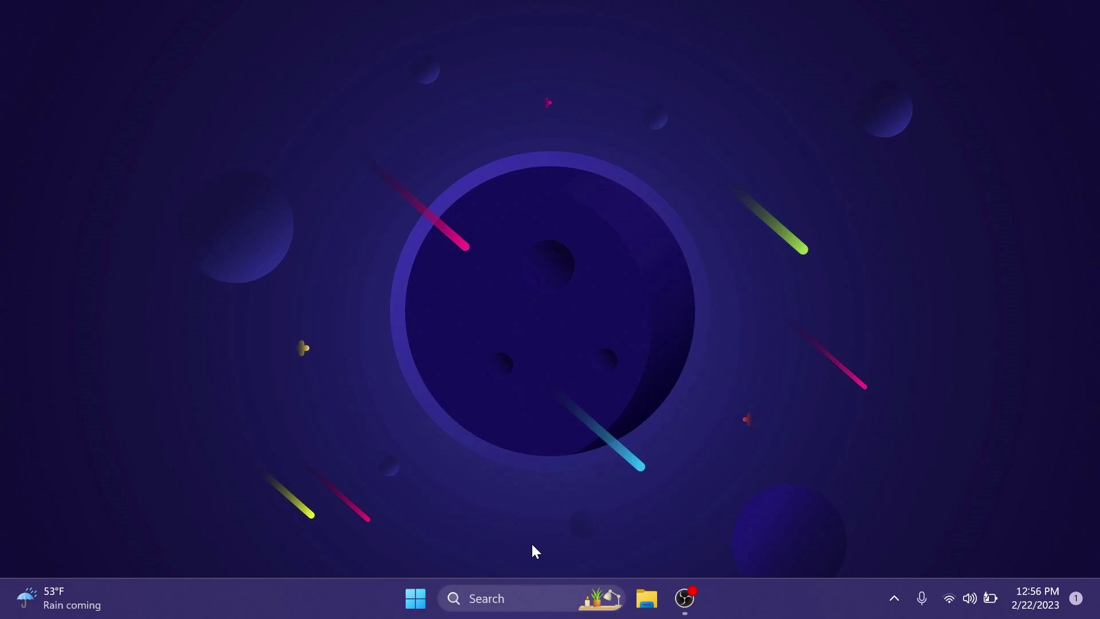
{"action": "left_click", "coordinate": [512, 599]}
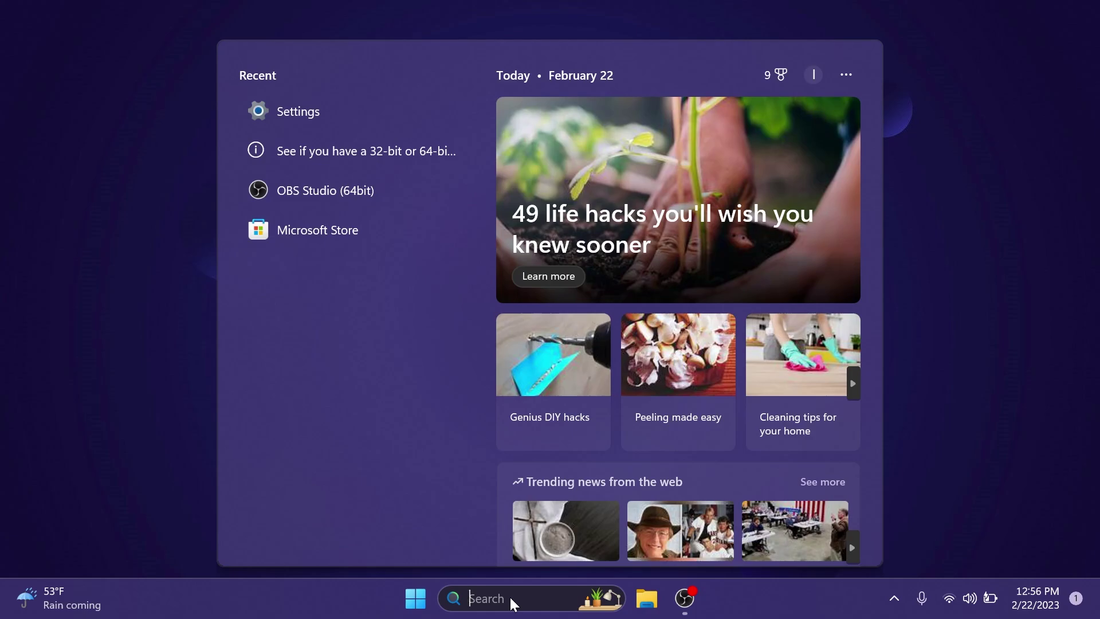
{"action": "type", "text": "file Explorer"}
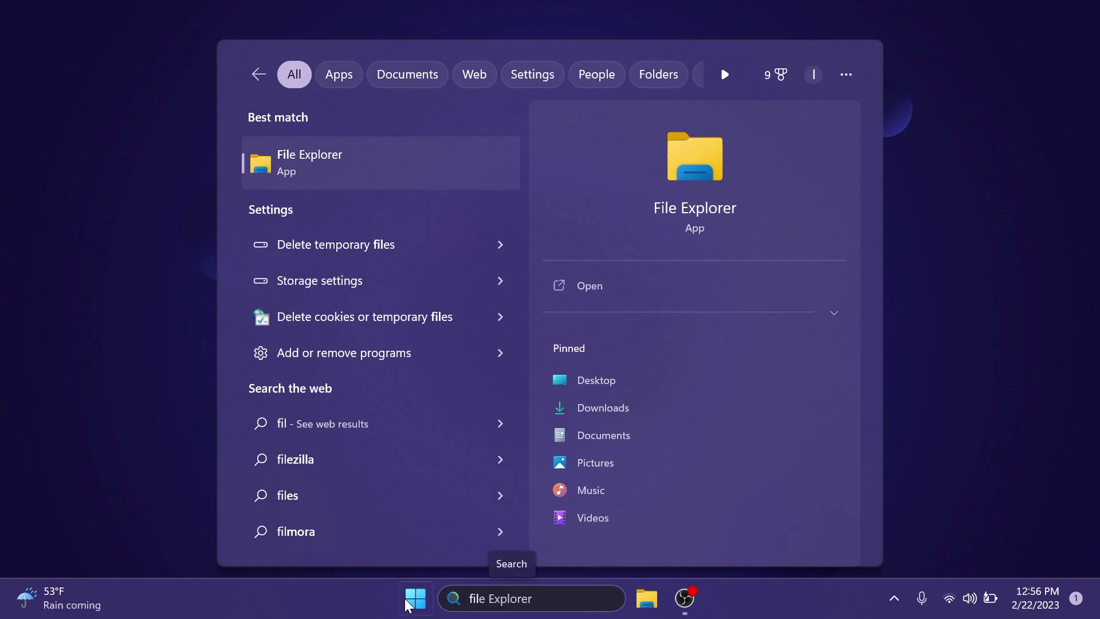
- Review the taskbar Search display choices without changing them, then start a Windows Update check
{"action": "right_click", "coordinate": [774, 599]}
{"action": "left_click", "coordinate": [799, 564]}
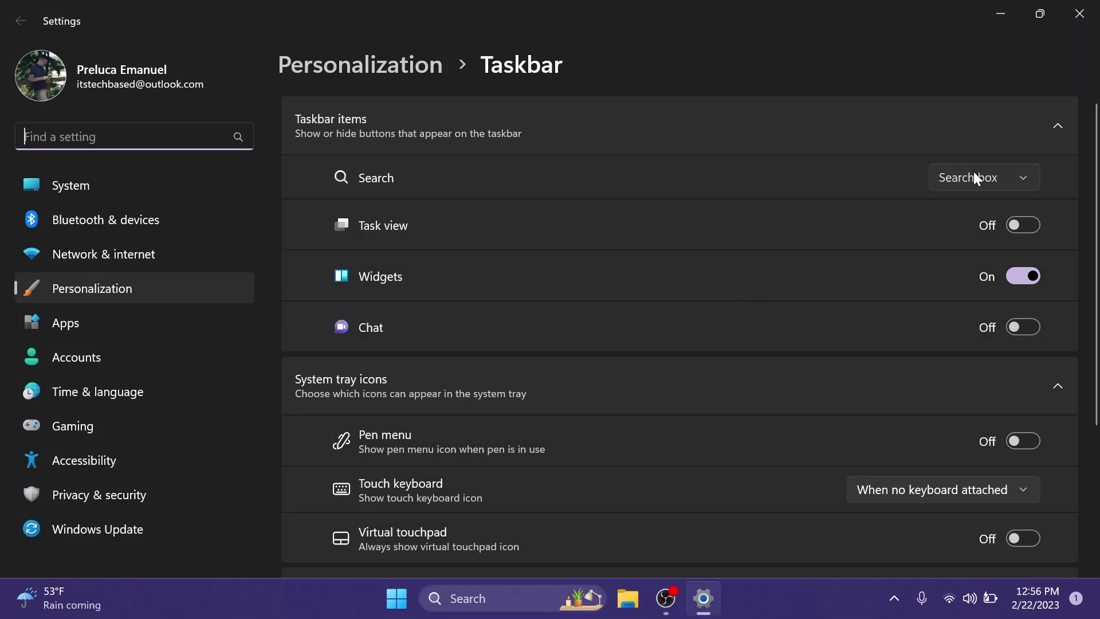
{"action": "left_click", "coordinate": [976, 177]}
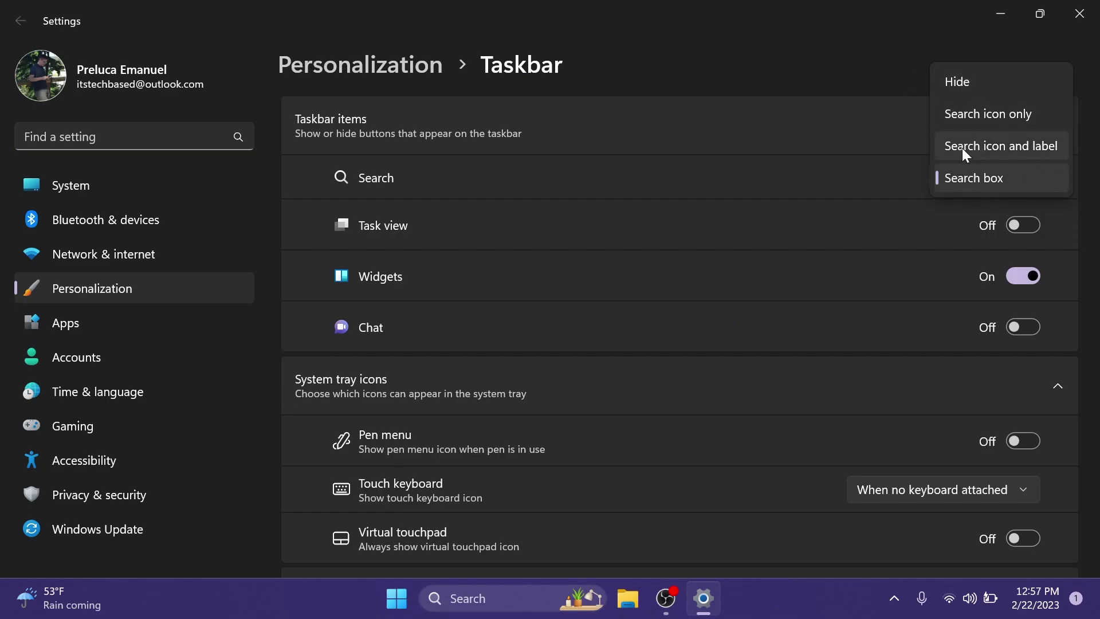
{"action": "left_click", "coordinate": [848, 83]}
{"action": "left_click", "coordinate": [1080, 13]}
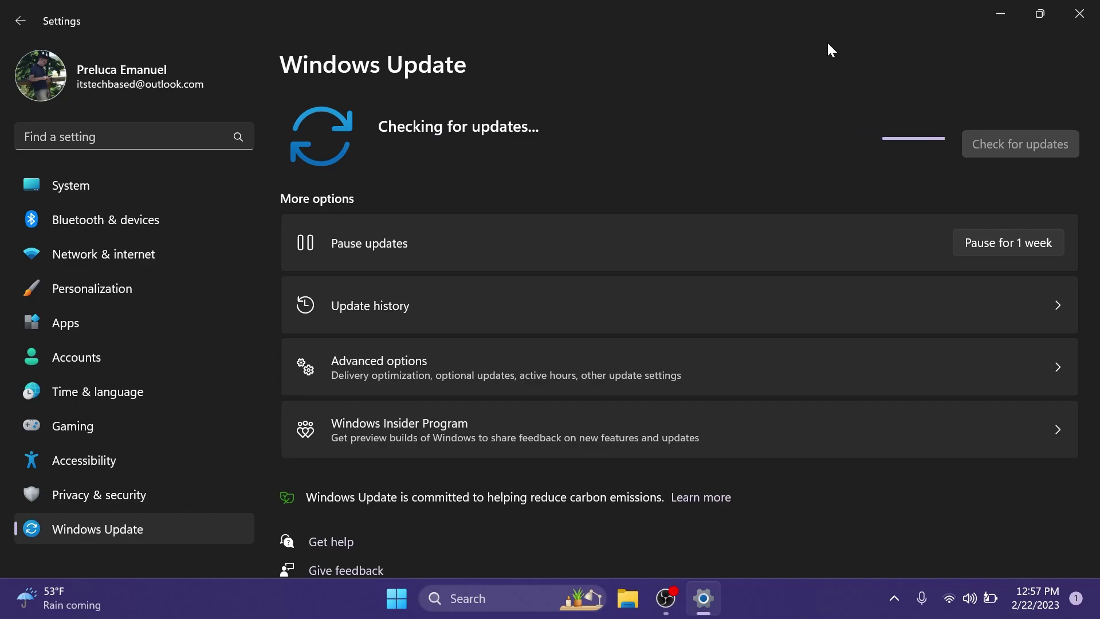
{"action": "key", "text": "alt+F4"}
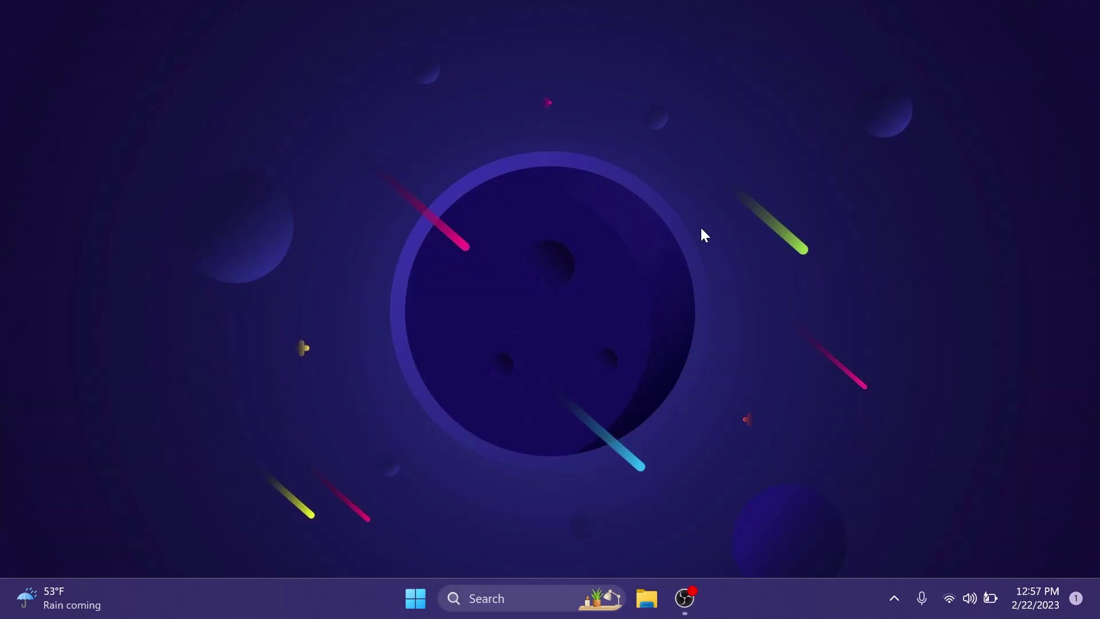